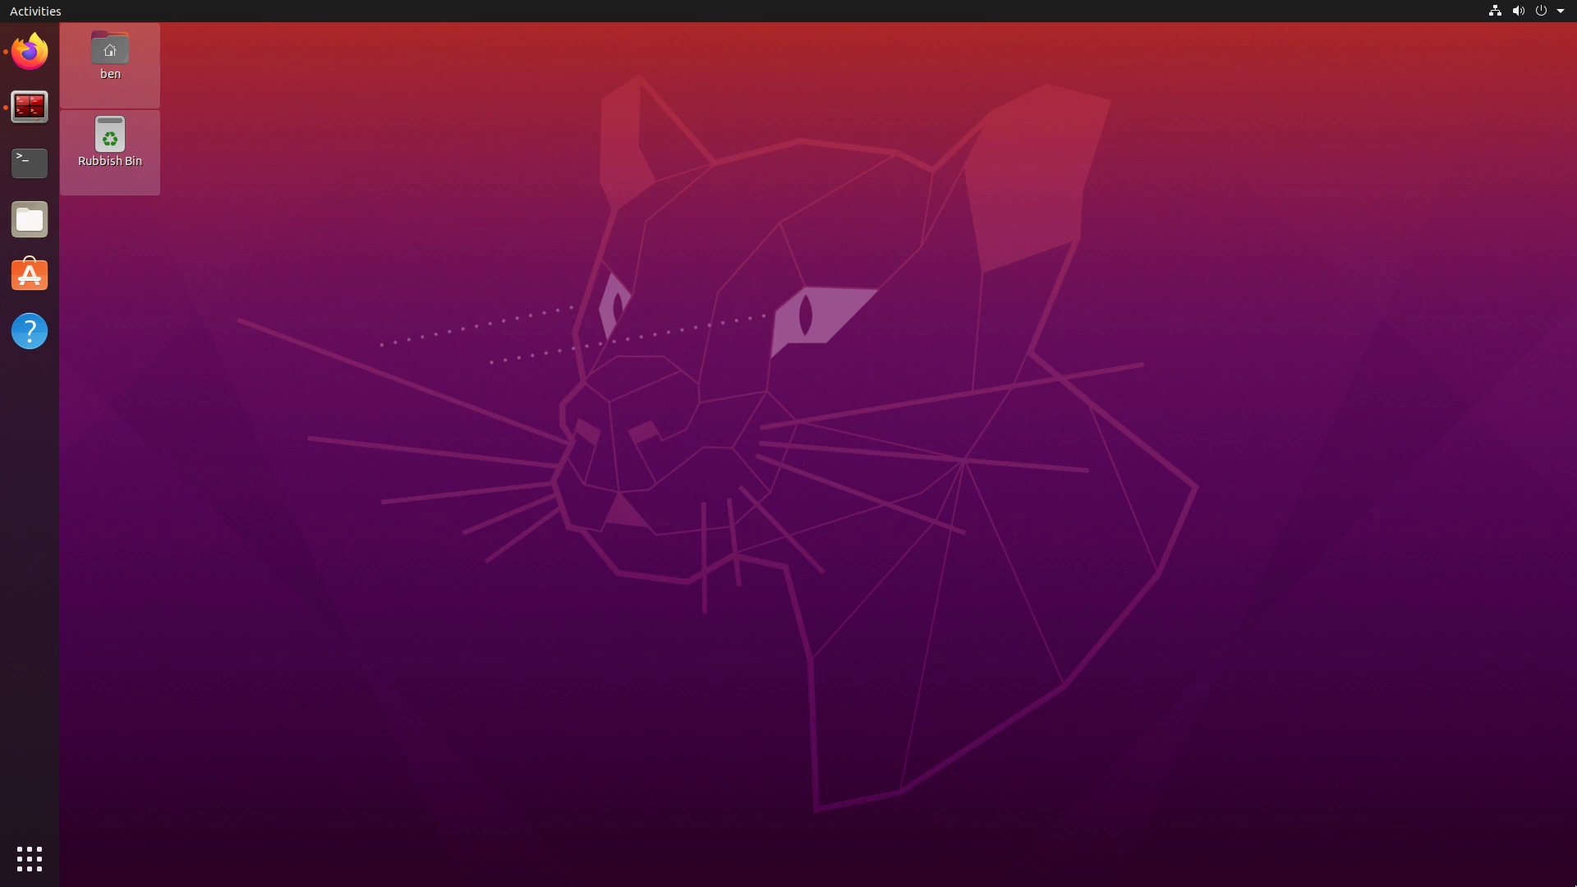
Step: Open Terminator and run pip, which reports 'command not found'
left_click(17, 111)
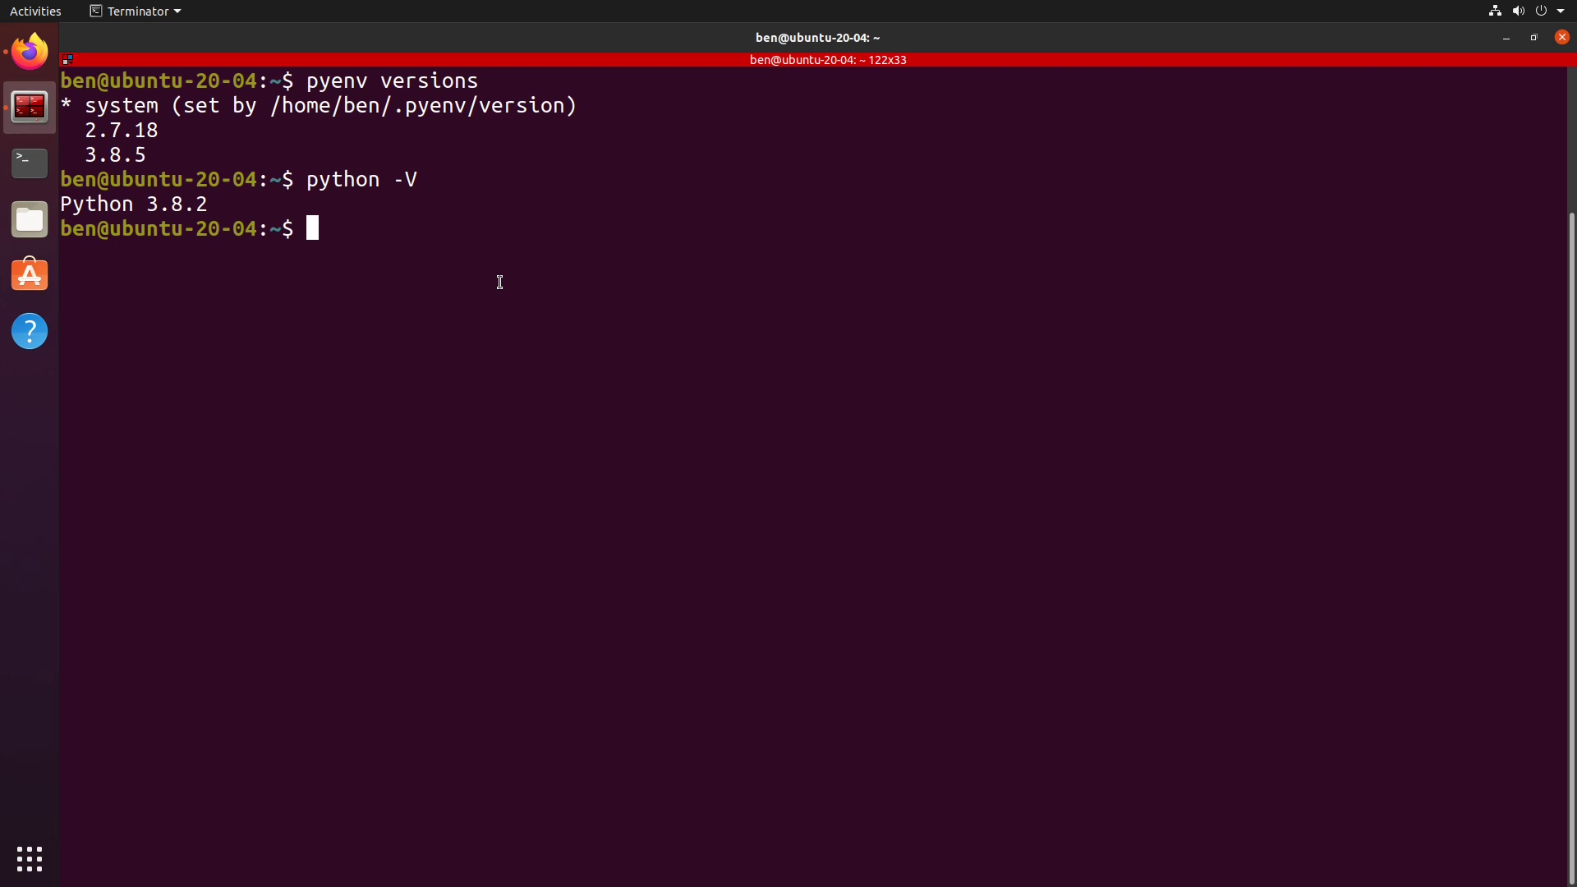
type("pip")
key("Return")
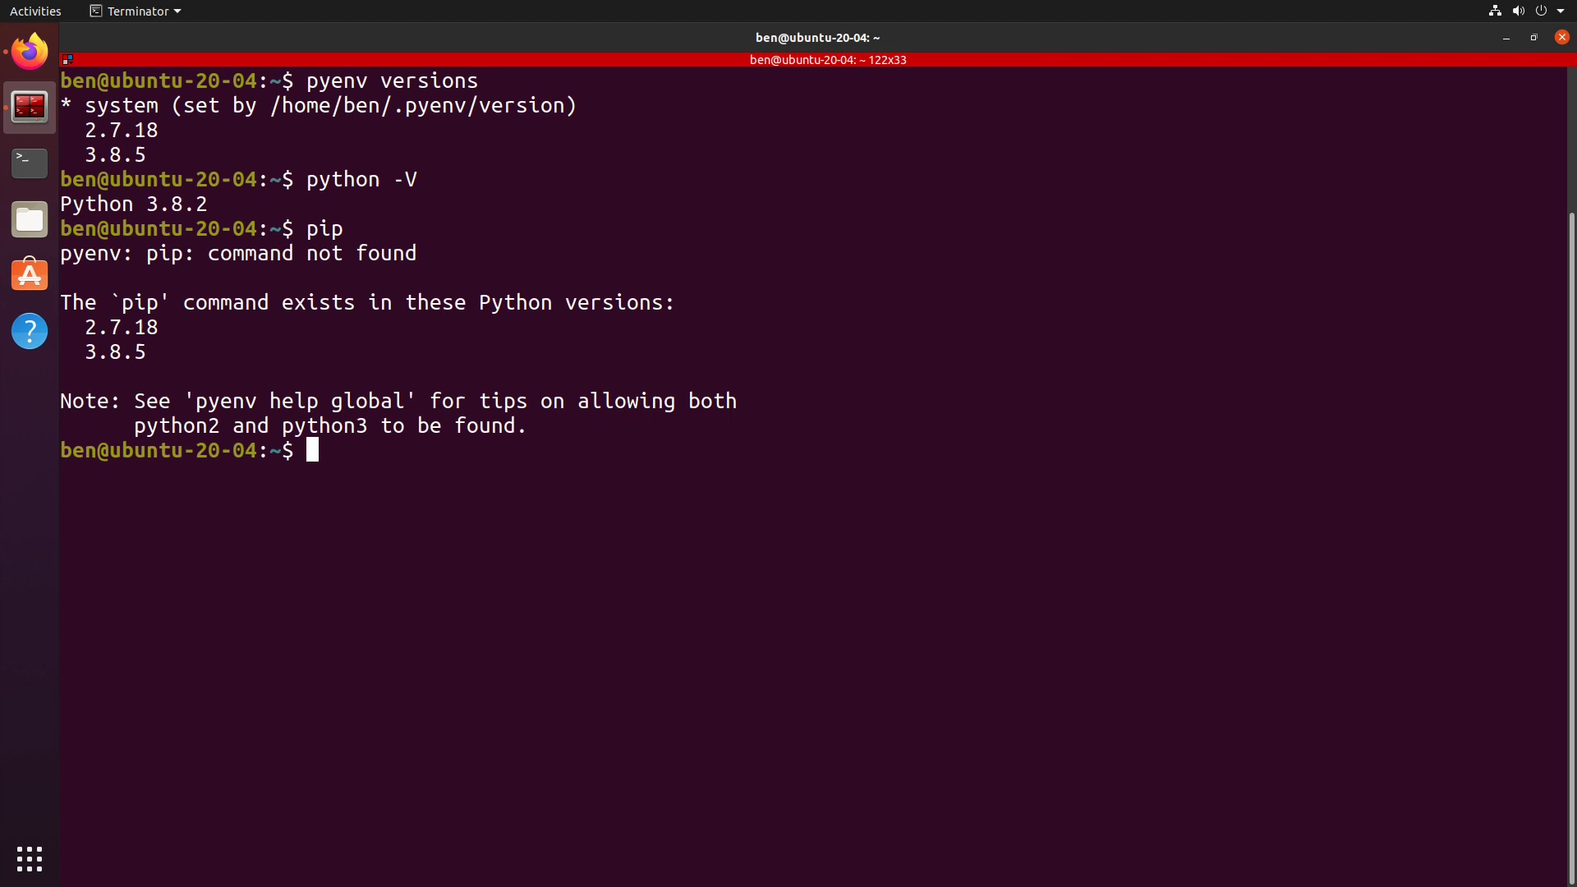
Step: Check the pipx project homepage in Firefox and return to the terminal
left_click(33, 51)
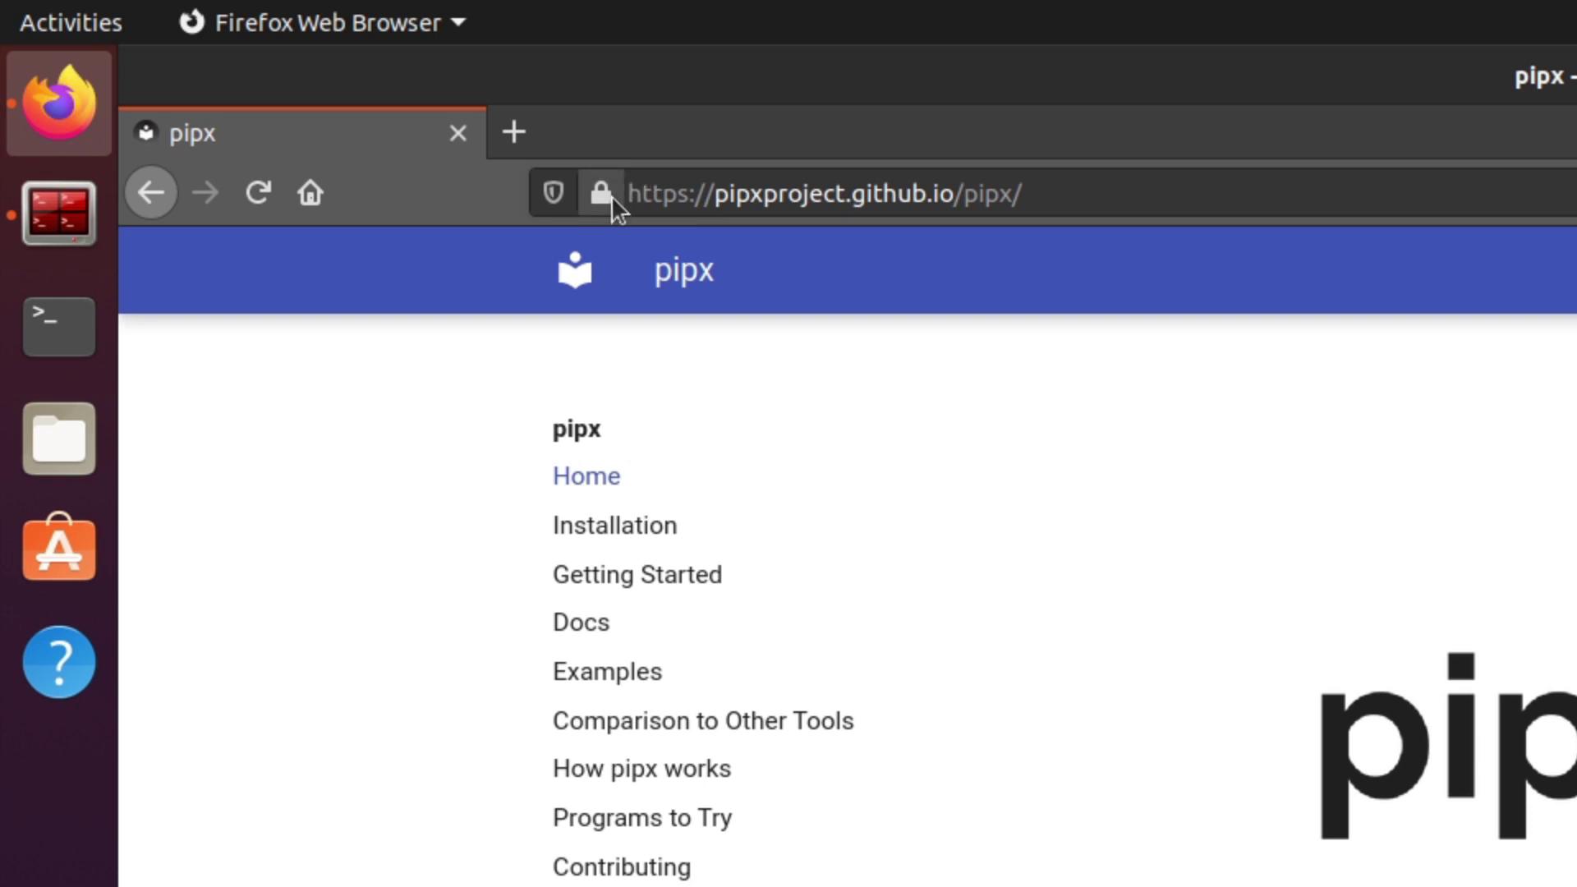
left_click(631, 194)
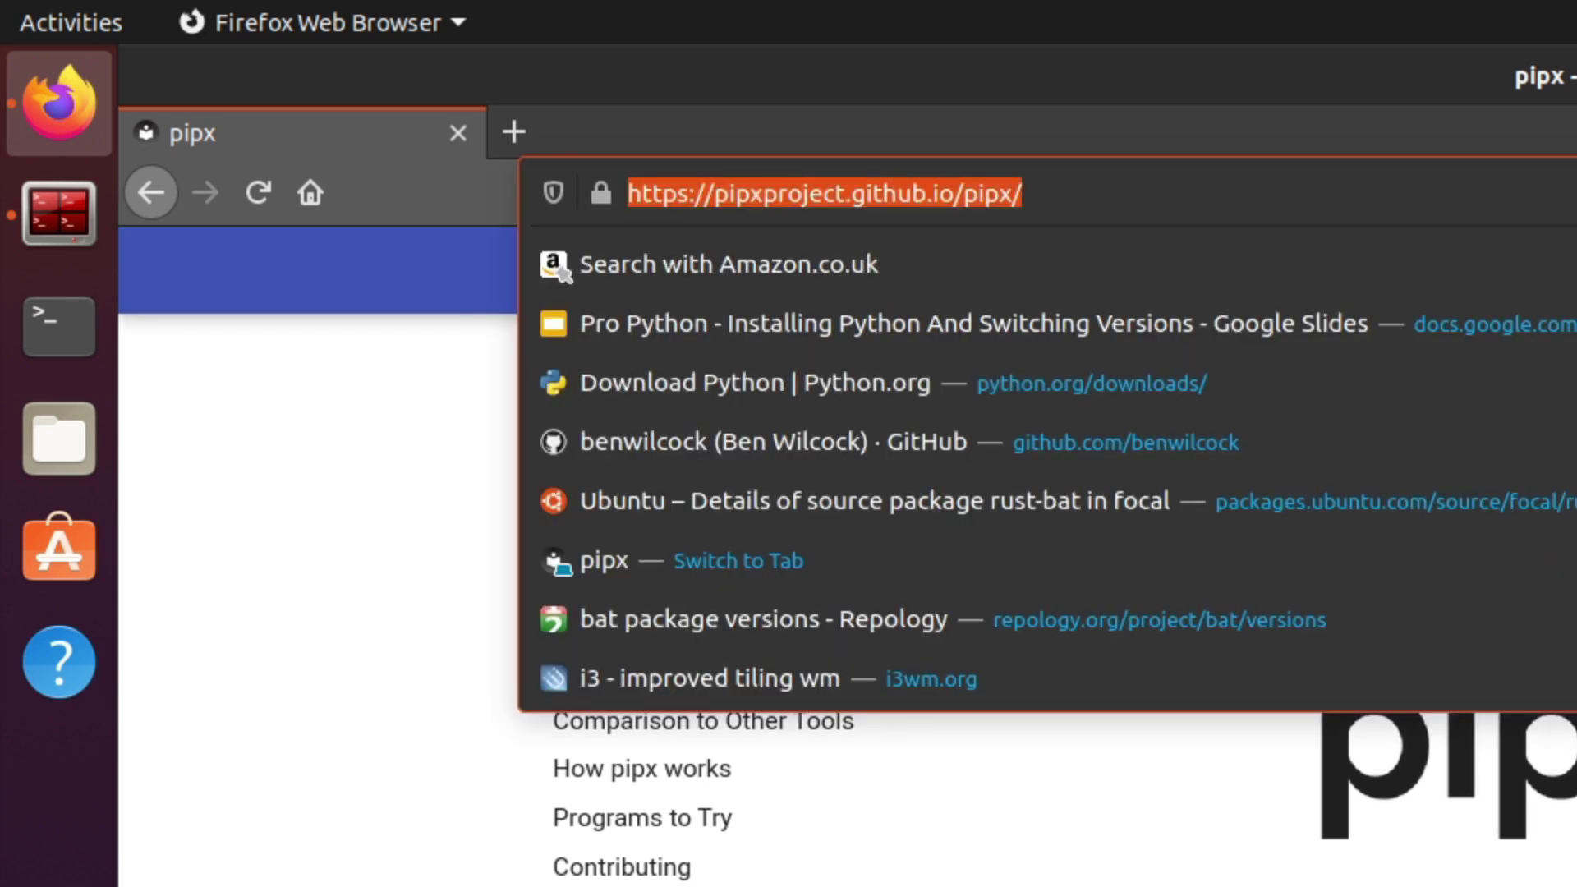
key("Escape")
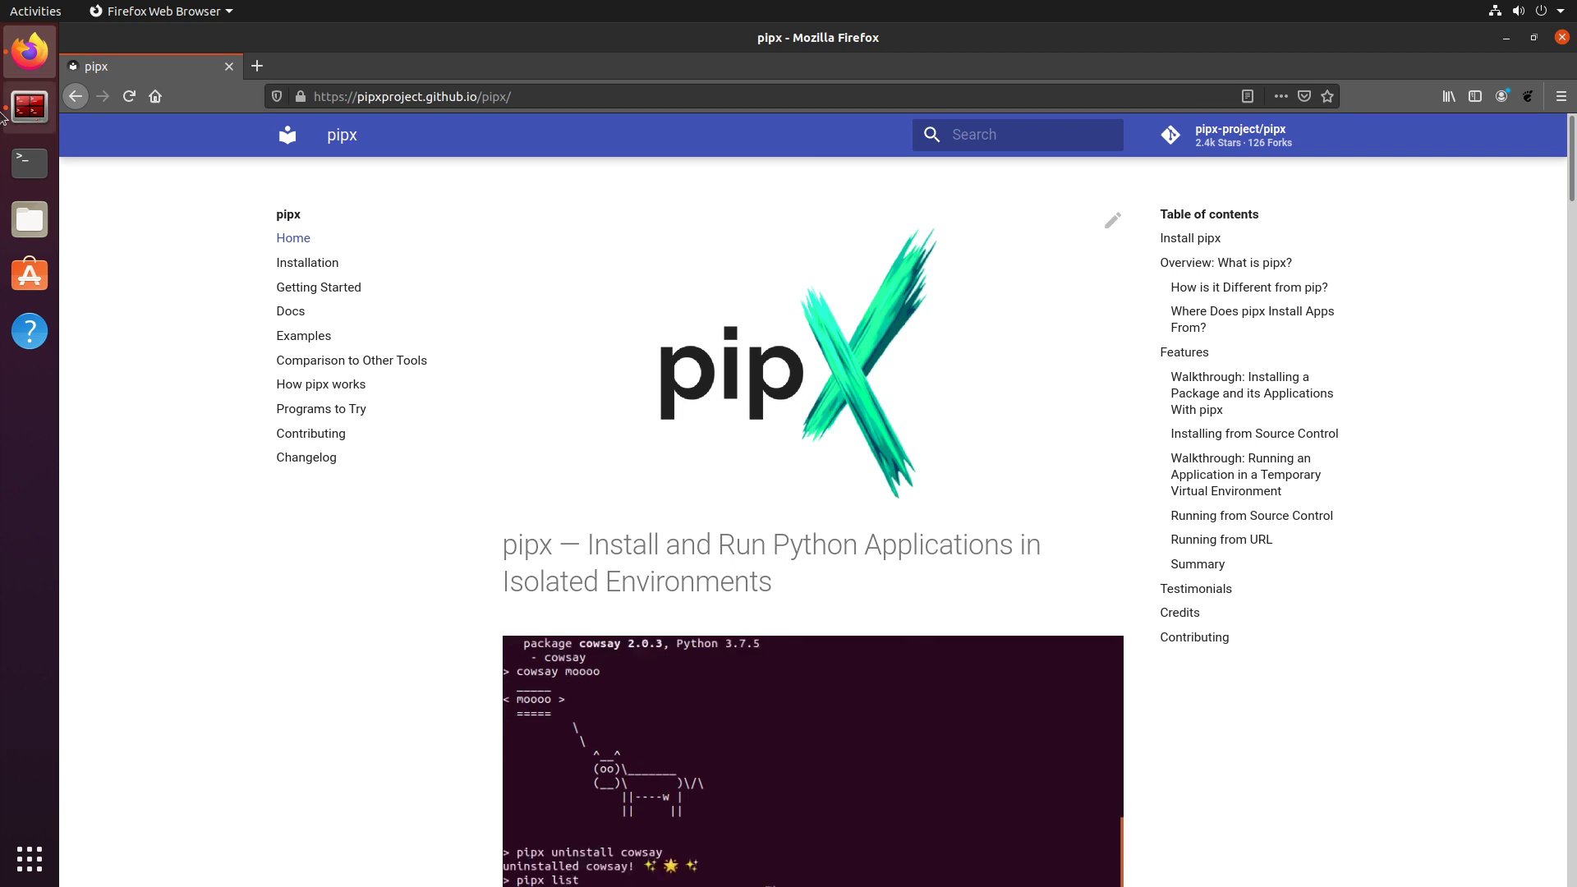
left_click(30, 106)
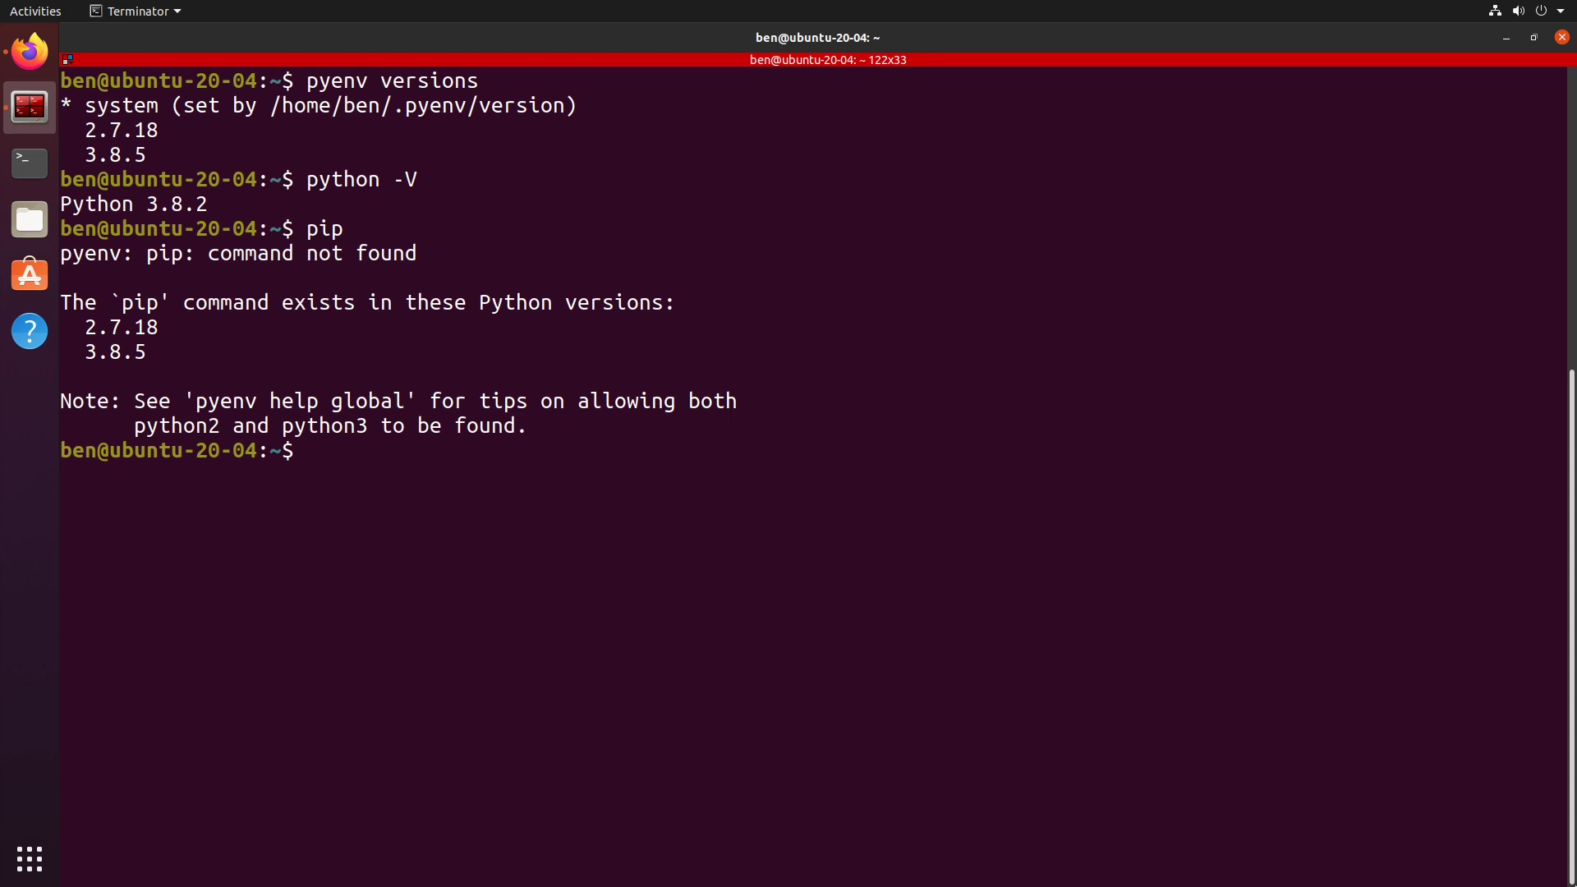
type("sudo ")
type("apt")
type(" install ")
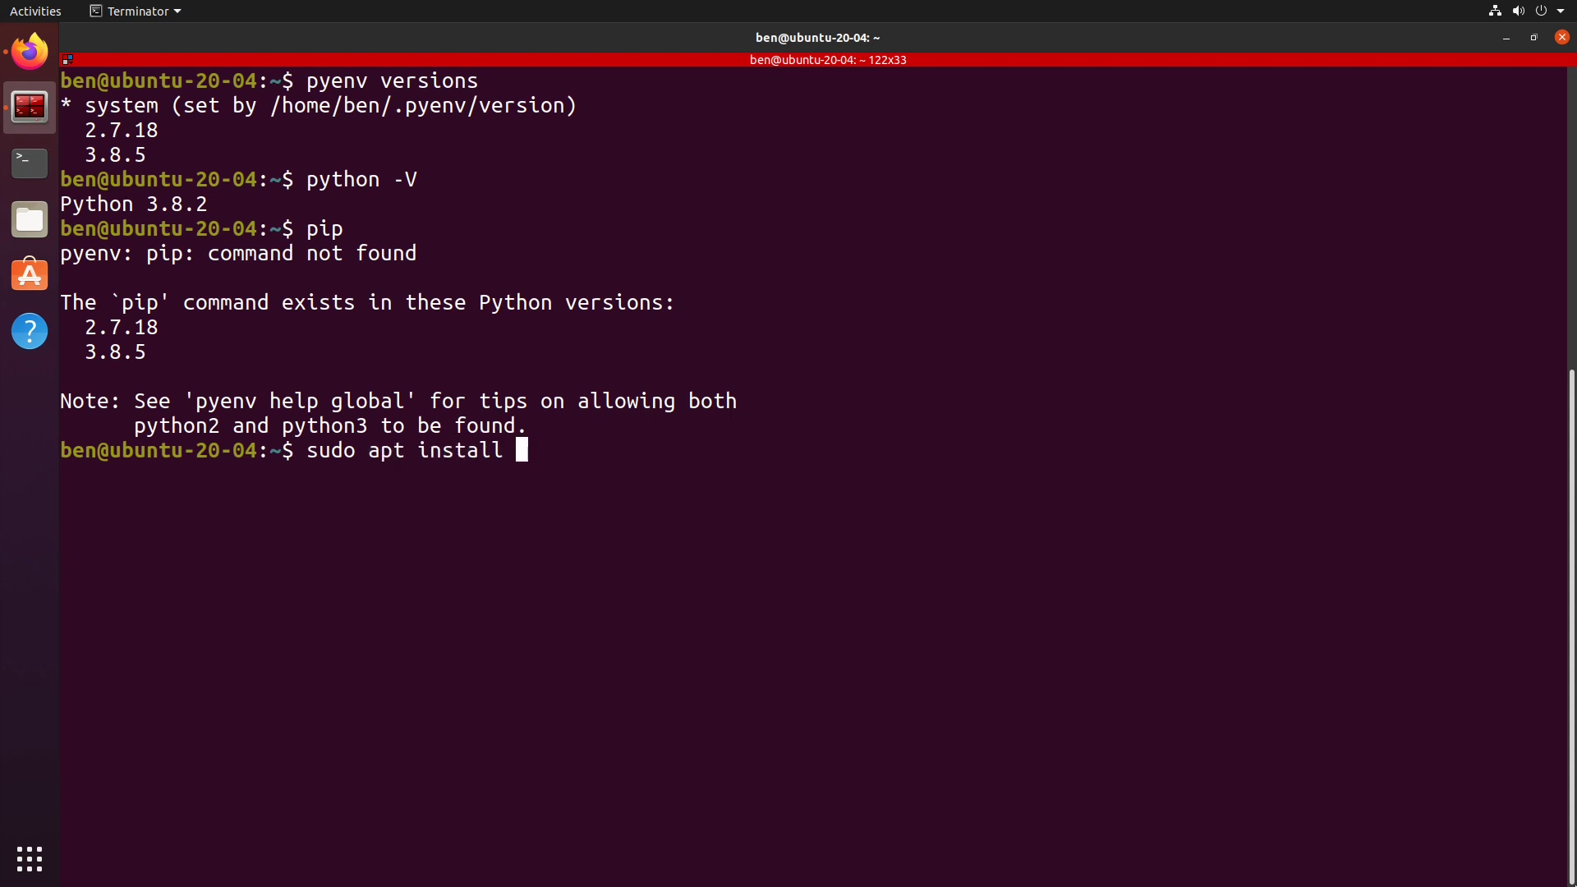
type("pip")
type("x ")
type("python3")
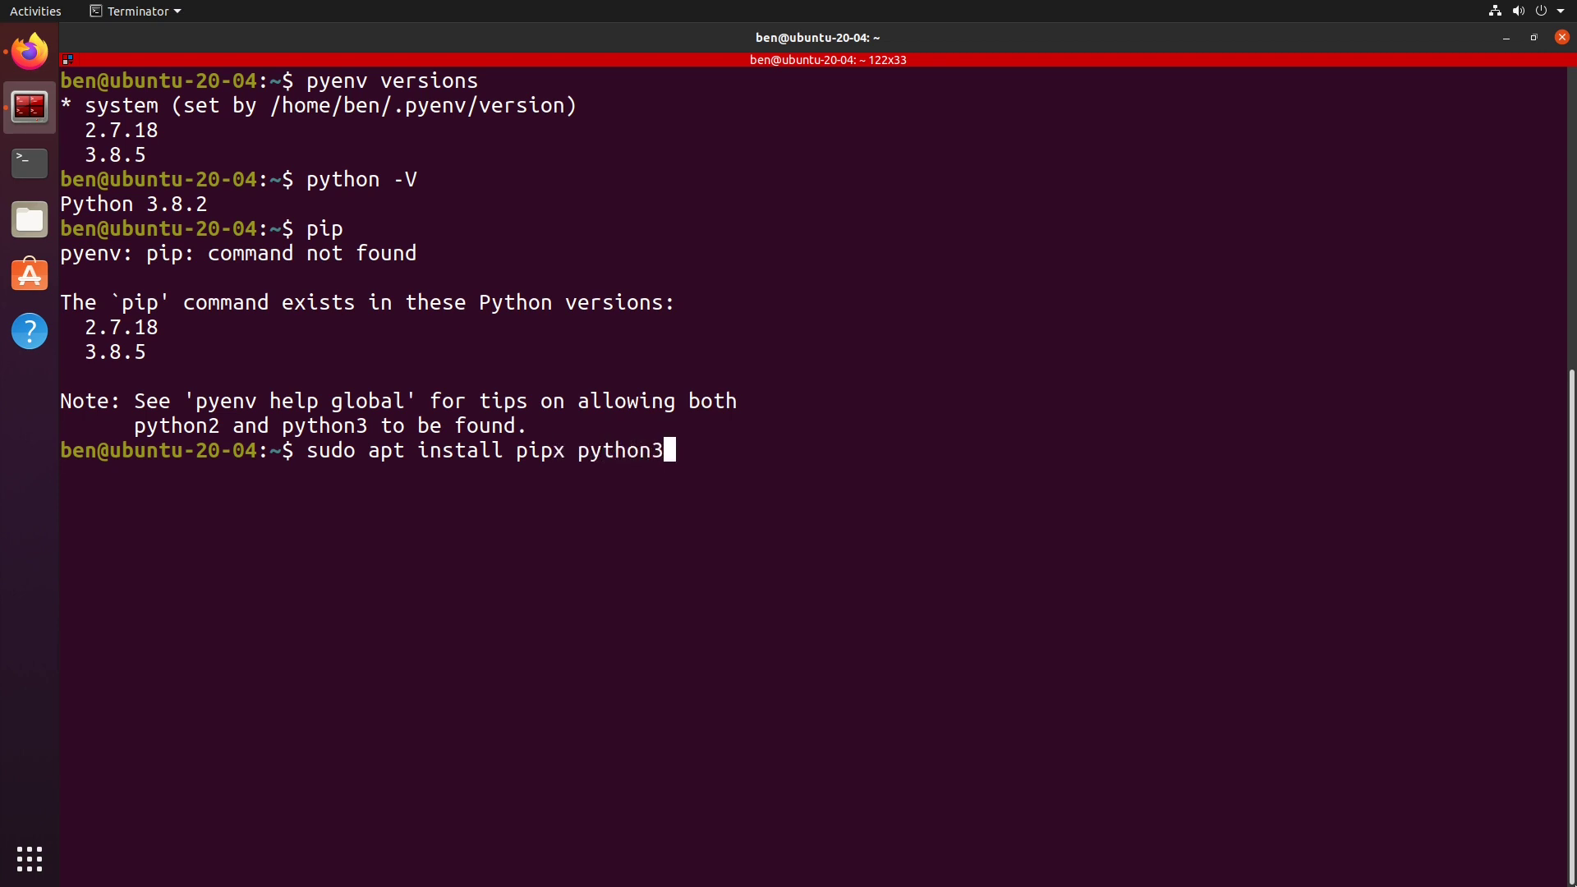
type("-venv")
Step: Install pipx and python3-venv with sudo apt, then clear the screen
key("Return")
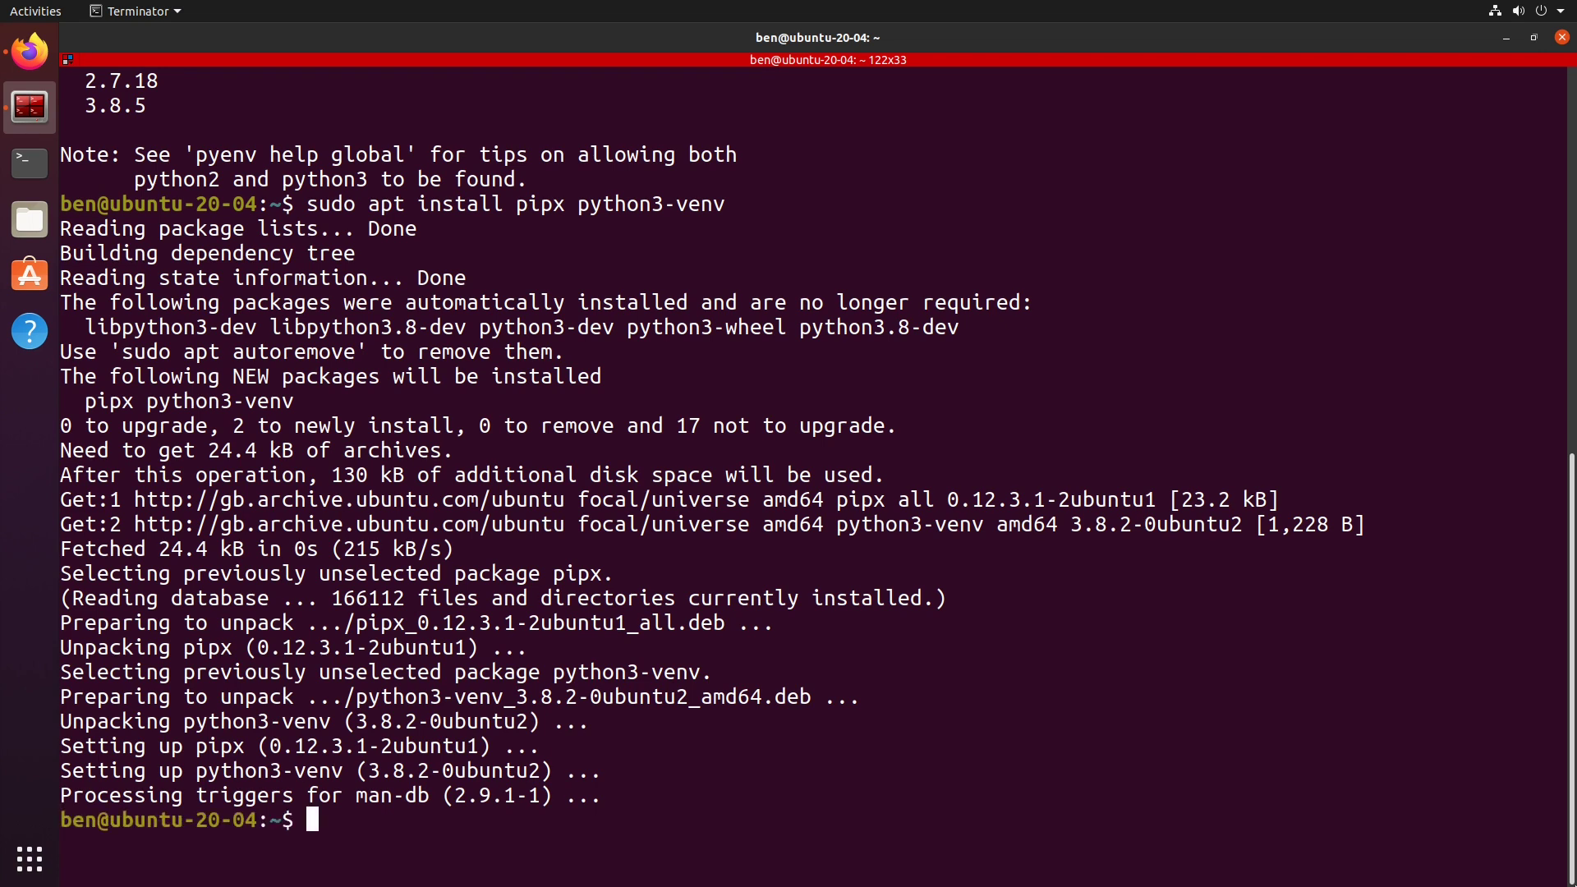
key("ctrl+l")
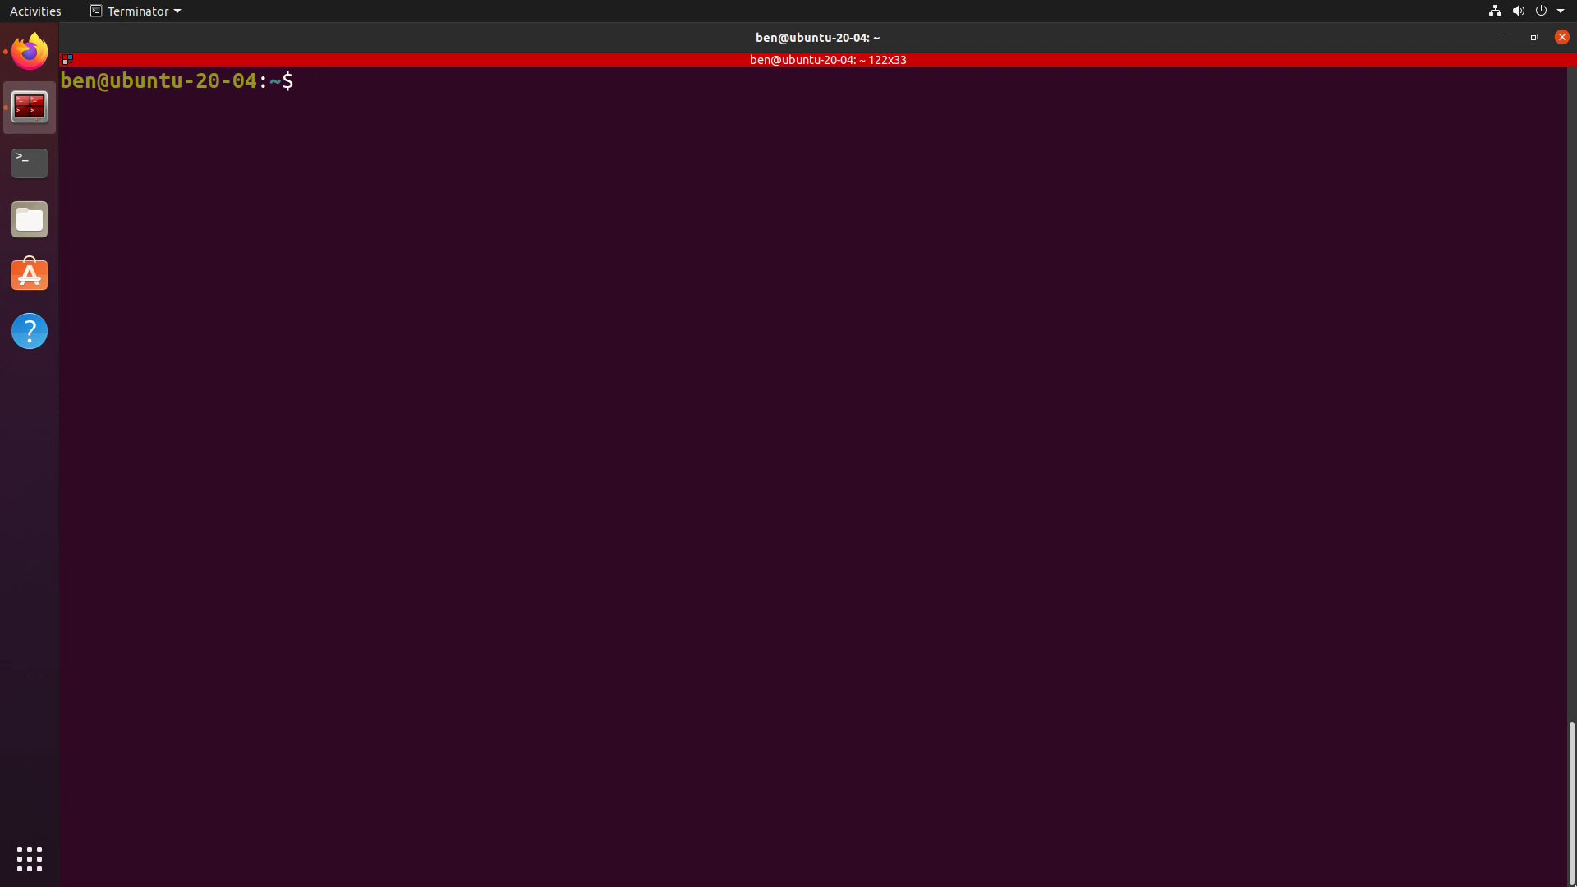
type("pipx ensu")
type("repa")
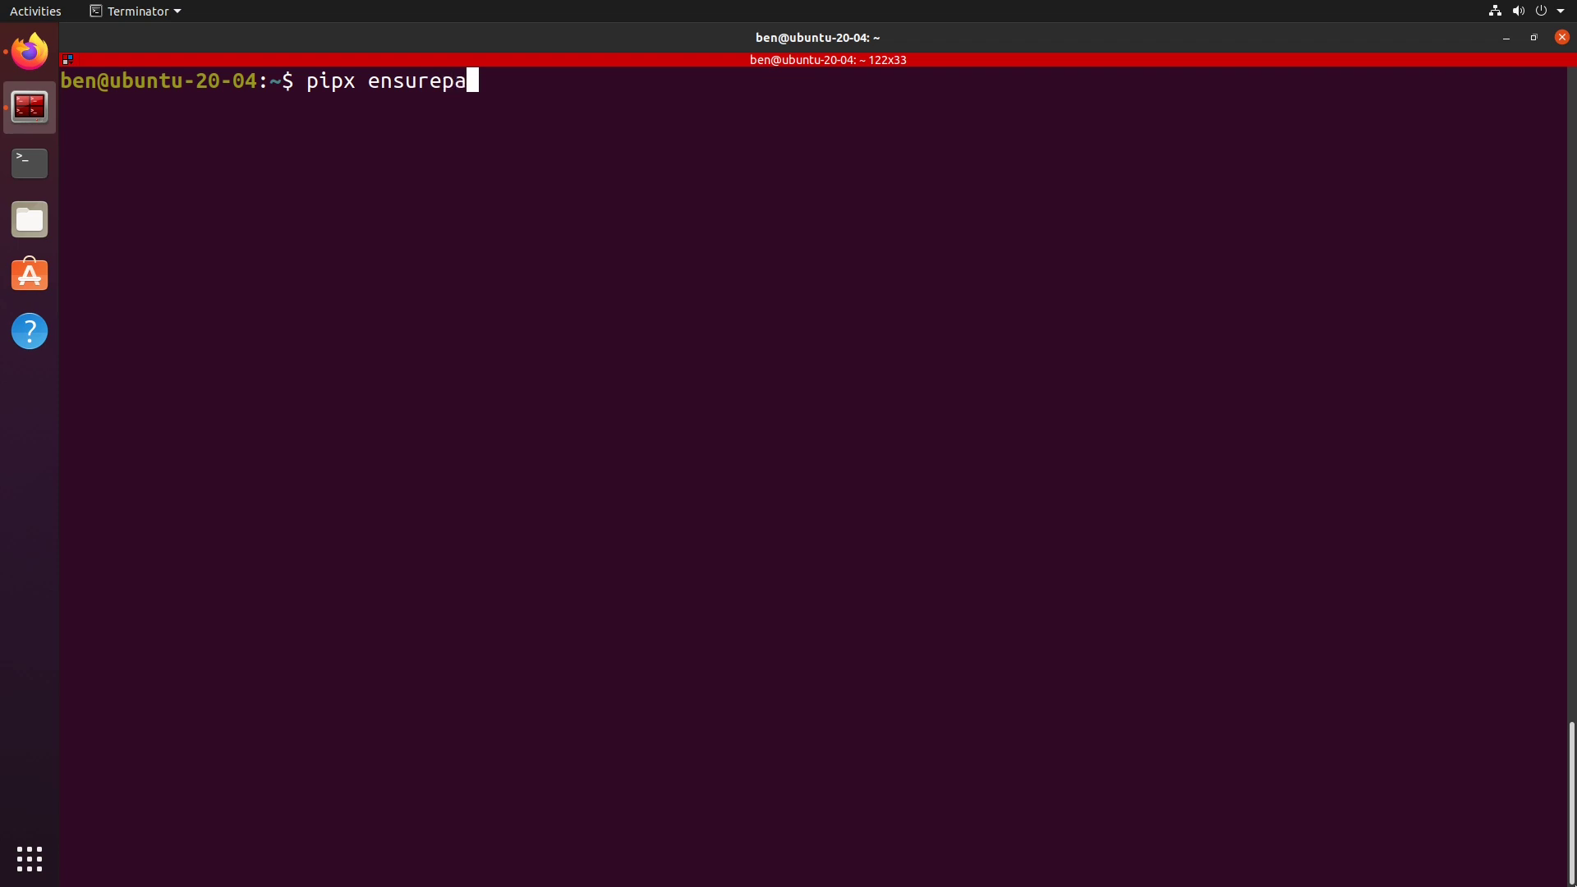
type("th")
Step: Run pipx ensurepath to add ~/.local/bin to PATH, then exit the terminal
key("Return")
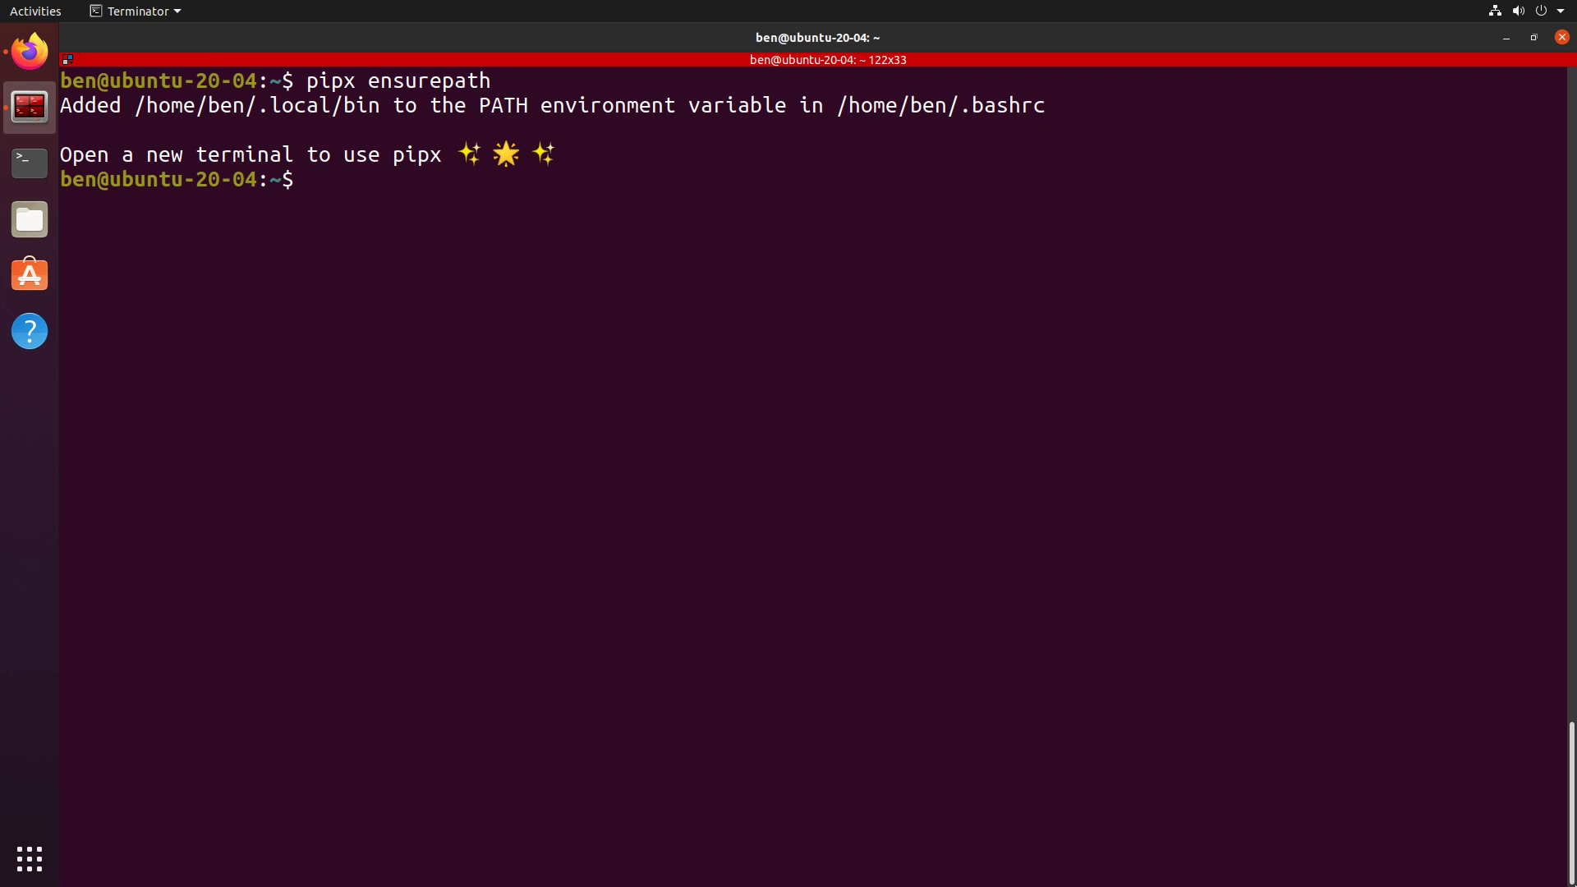
type("exit")
key("Return")
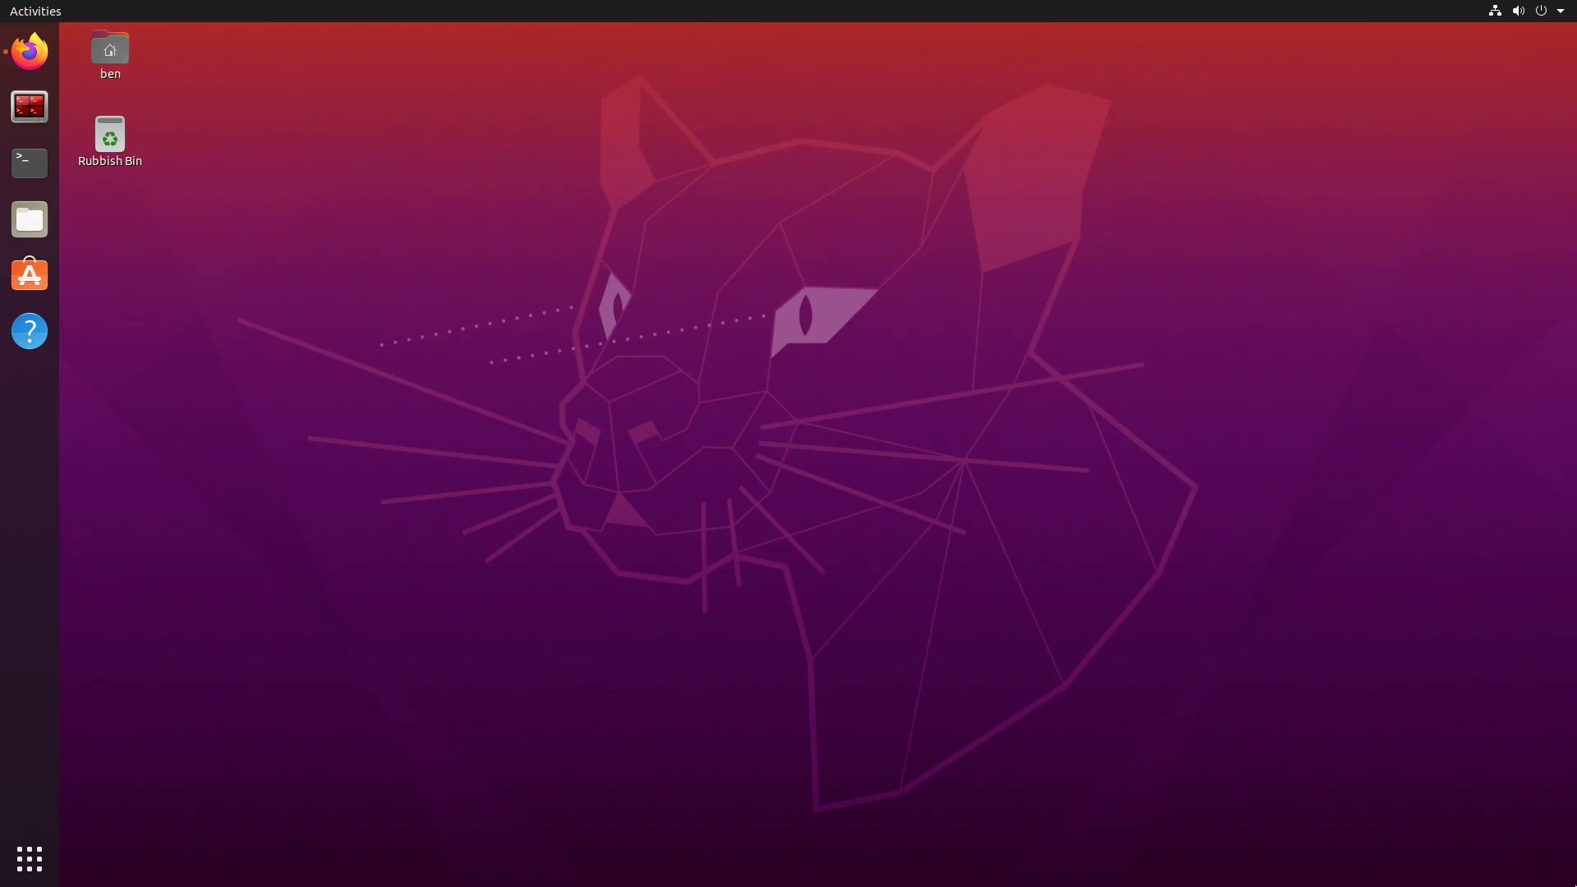
Step: In a new maximized Terminator window, install glances 3.1.4.1 with pipx
left_click(30, 107)
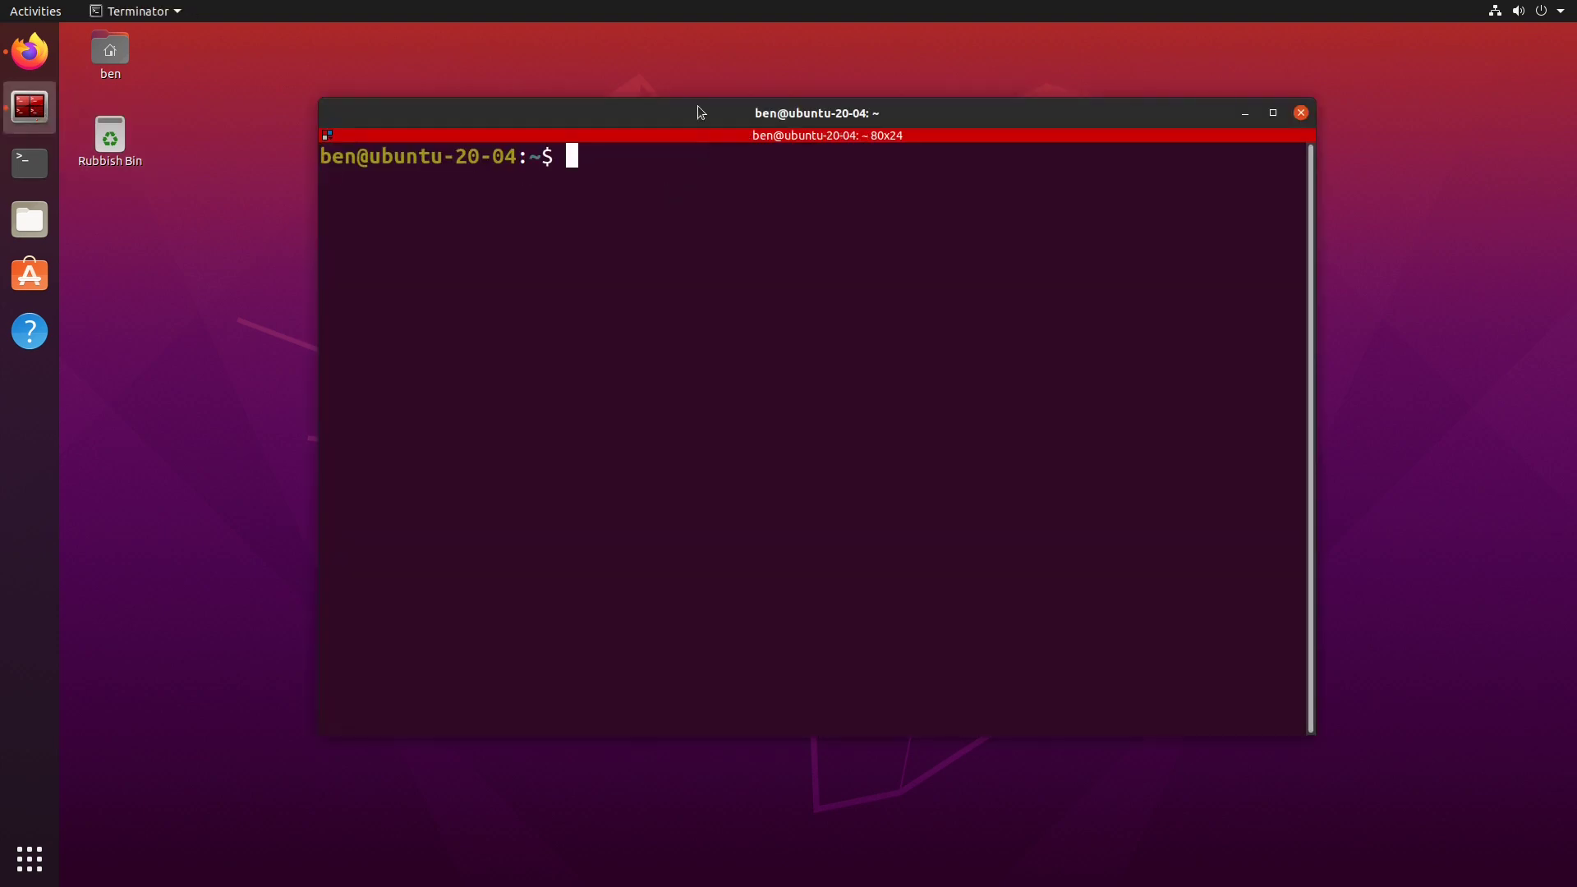
double_click(698, 105)
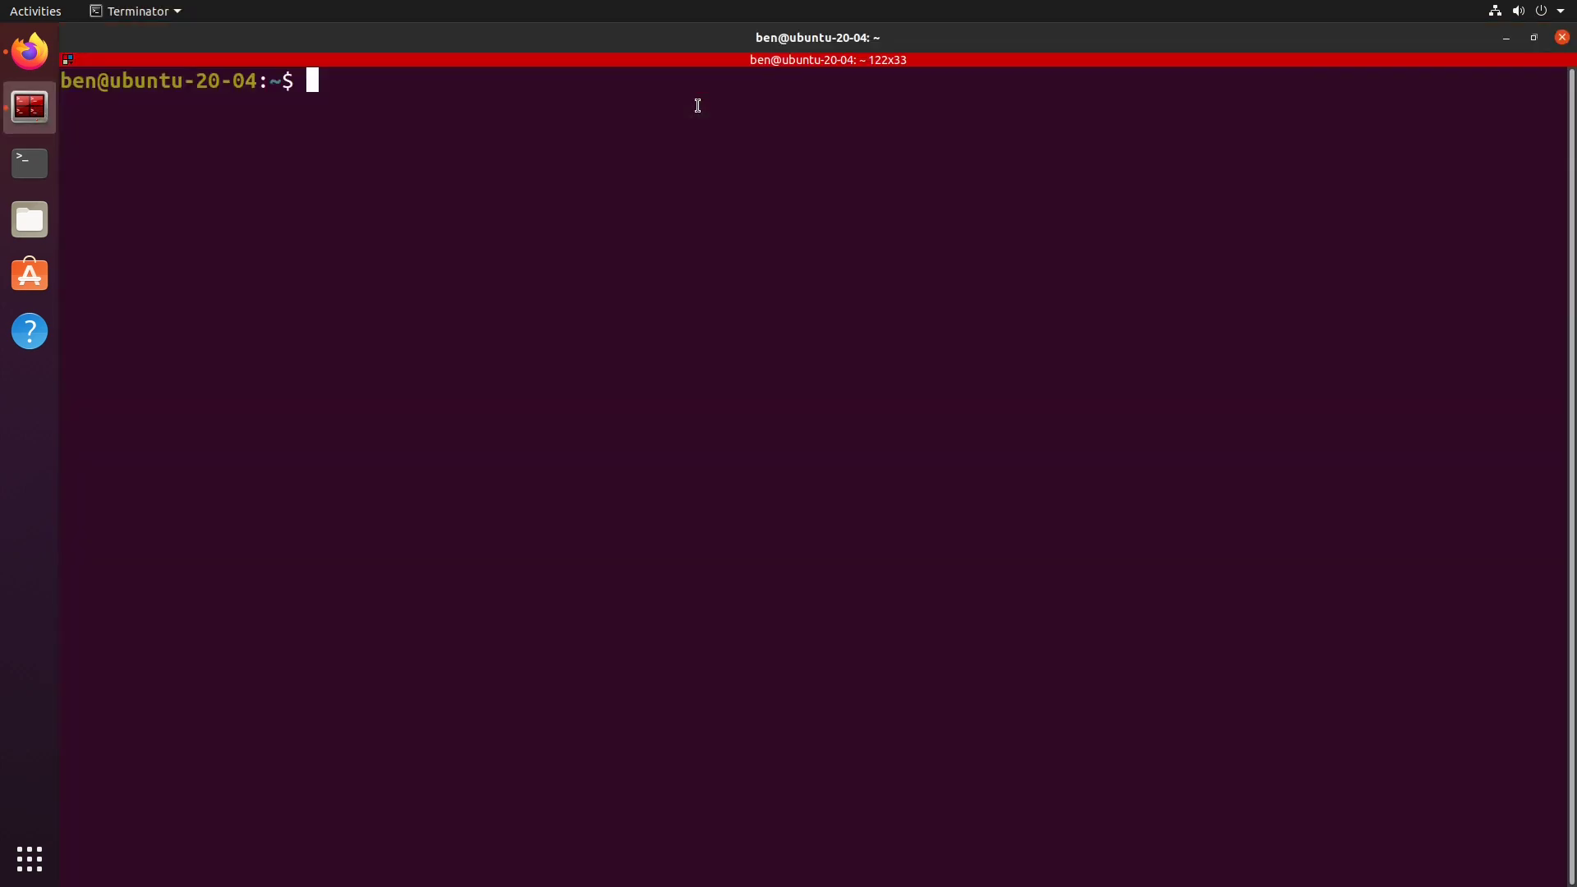
type("pip")
type("x ")
type("insta")
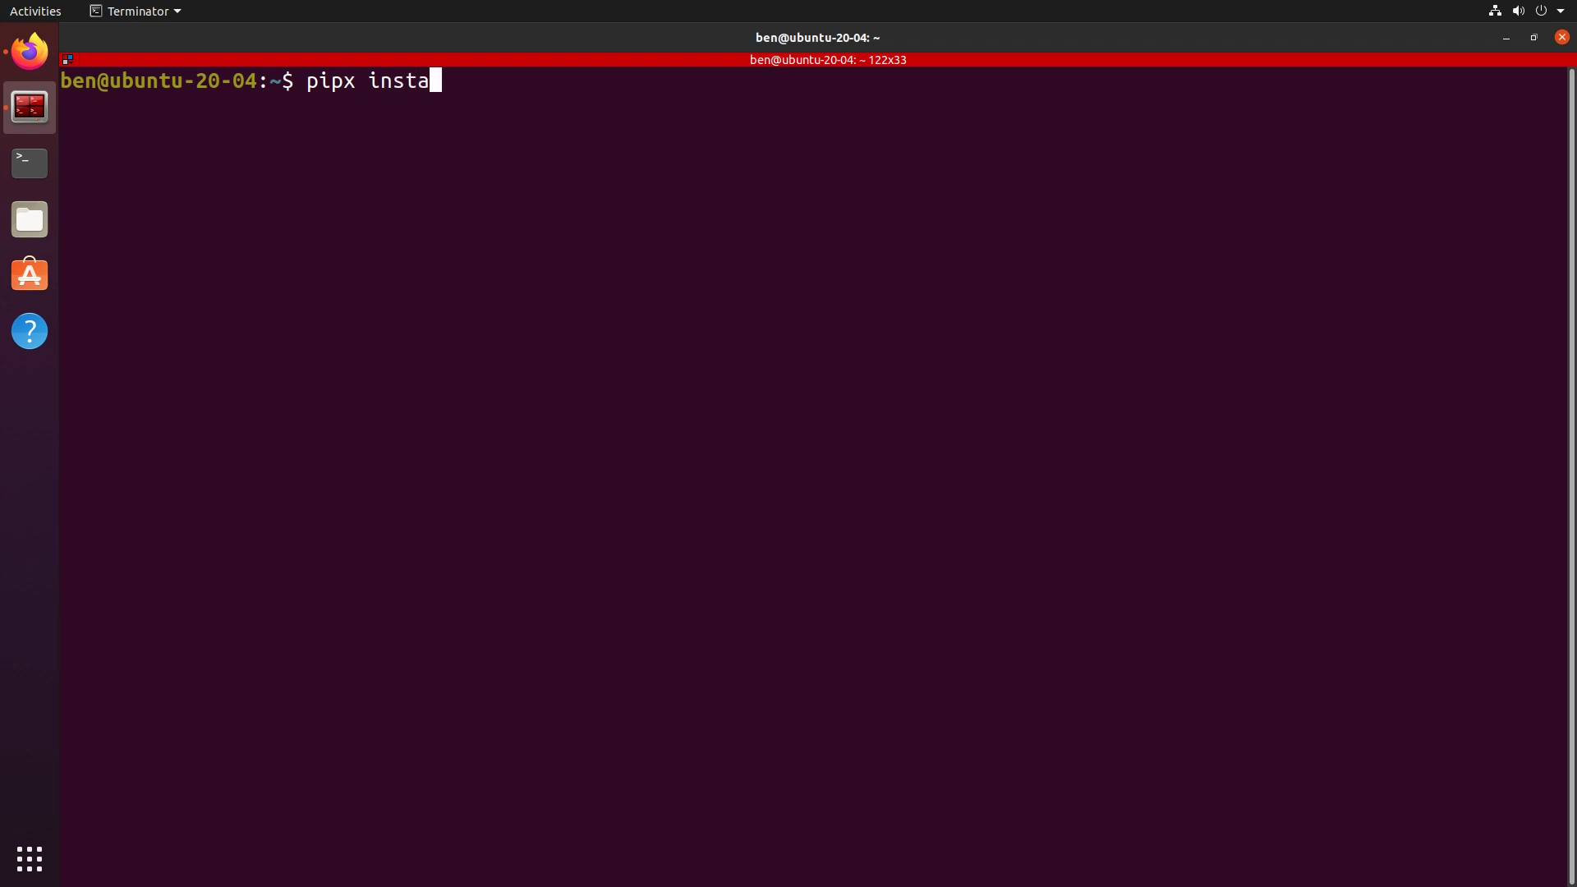
type("ll ")
type("glan")
type("ces")
key("Return")
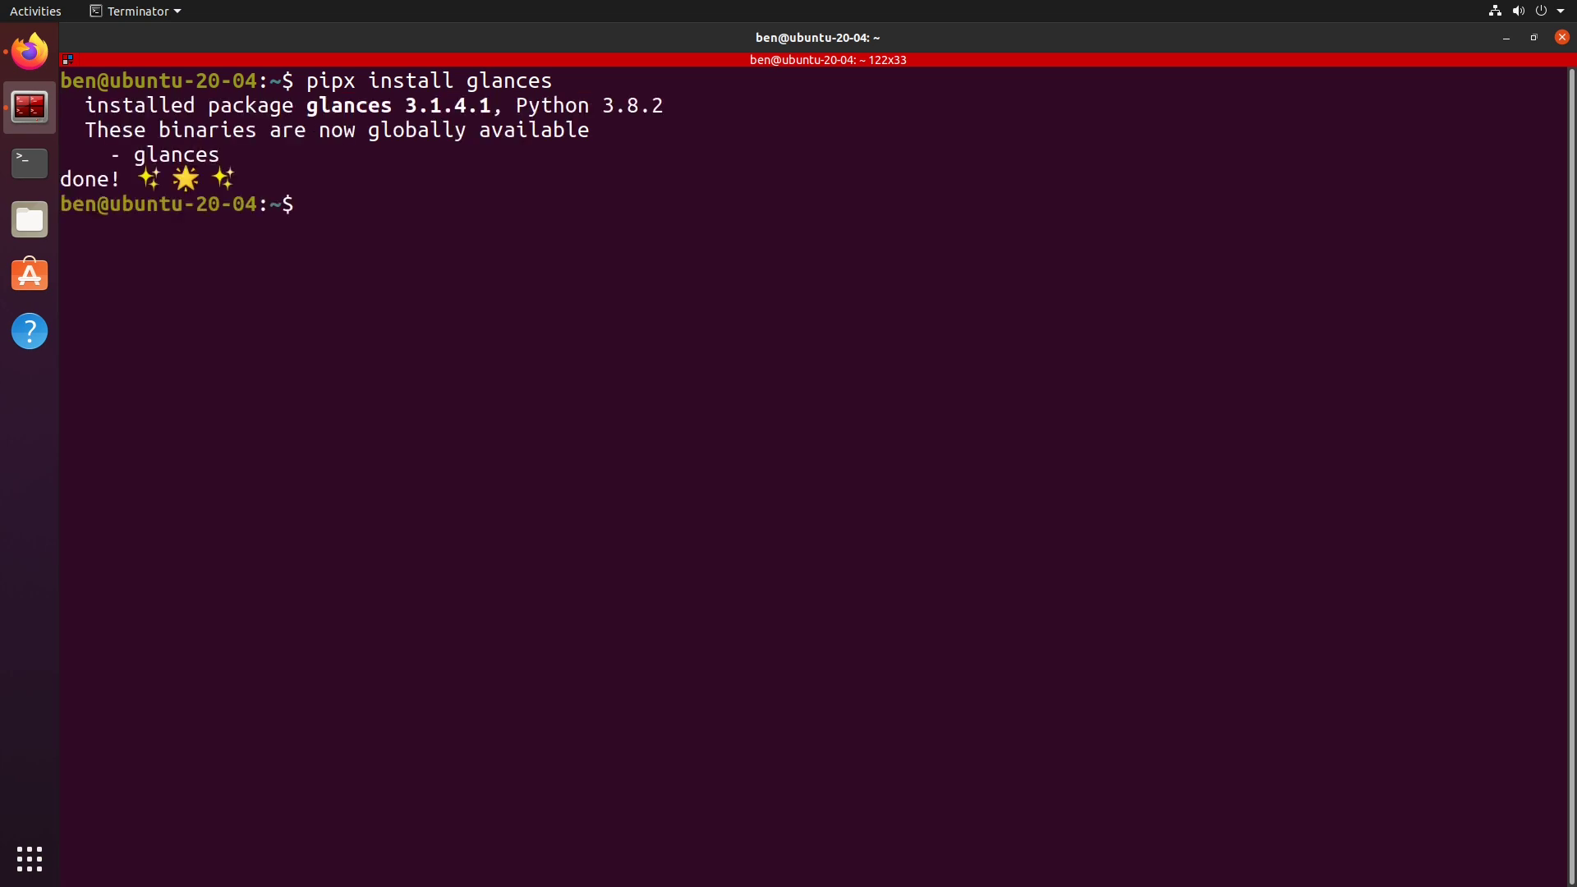
type("glances")
Step: Run glances to view live system stats, then quit with q
key("Return")
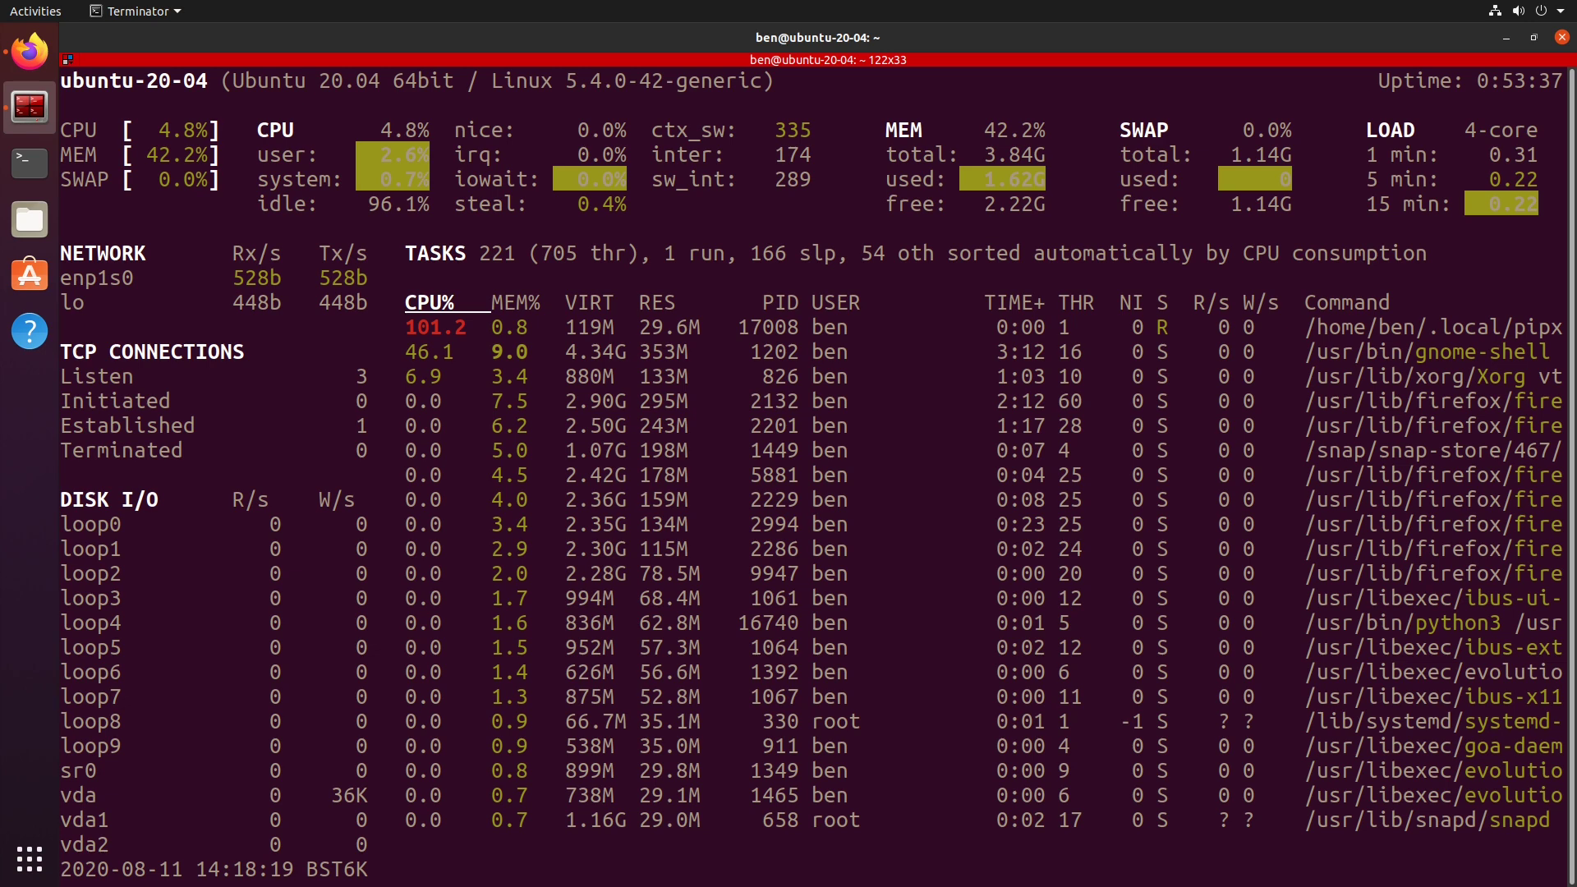
key("q")
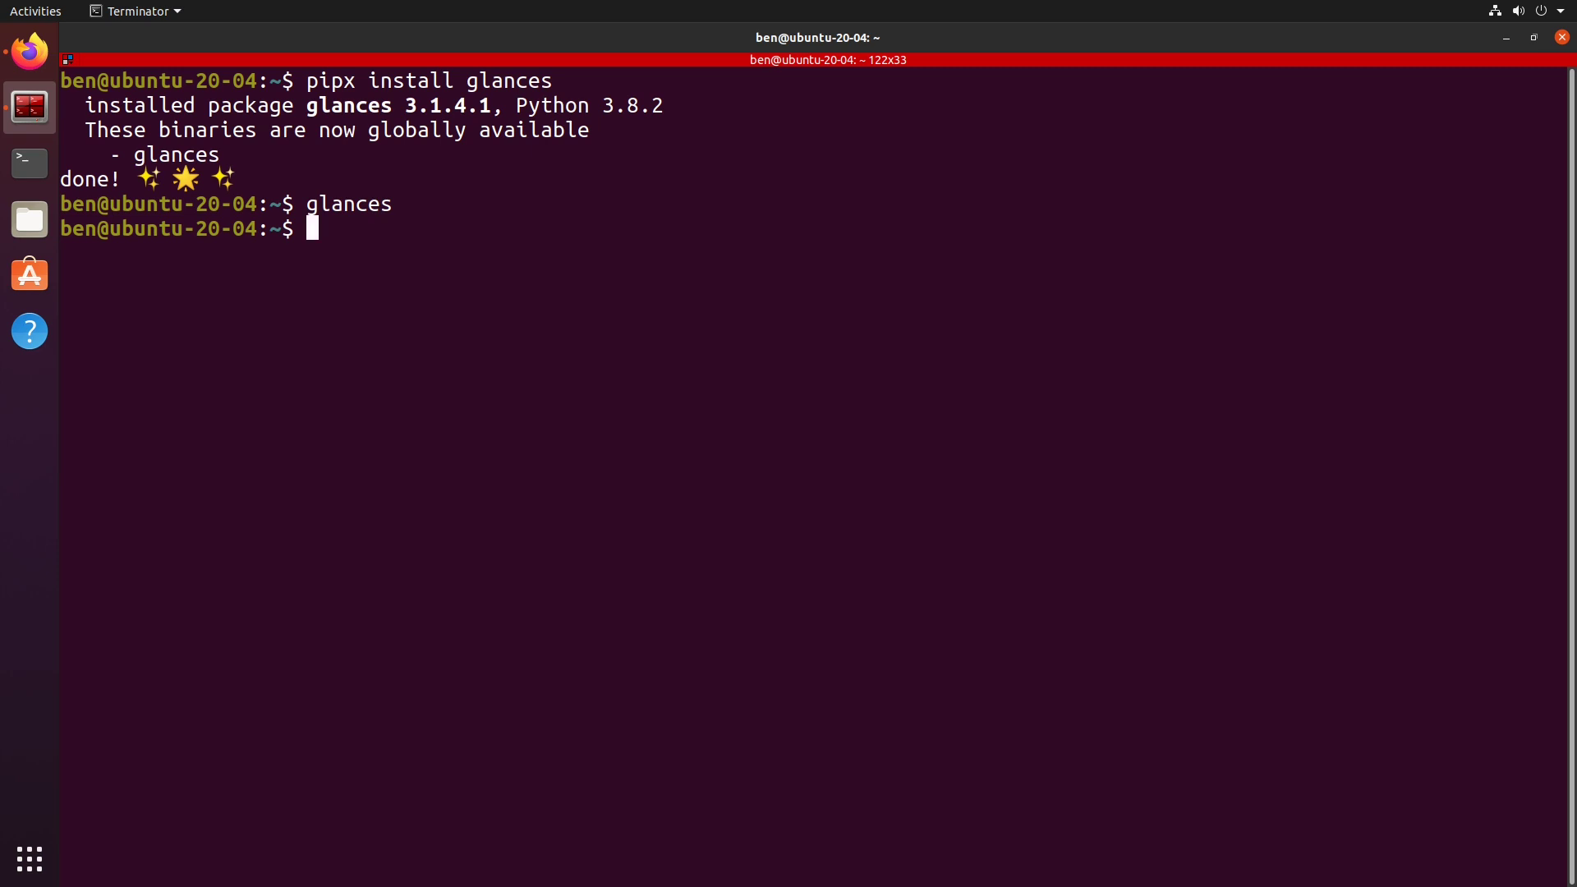
type("pi")
type("px run ")
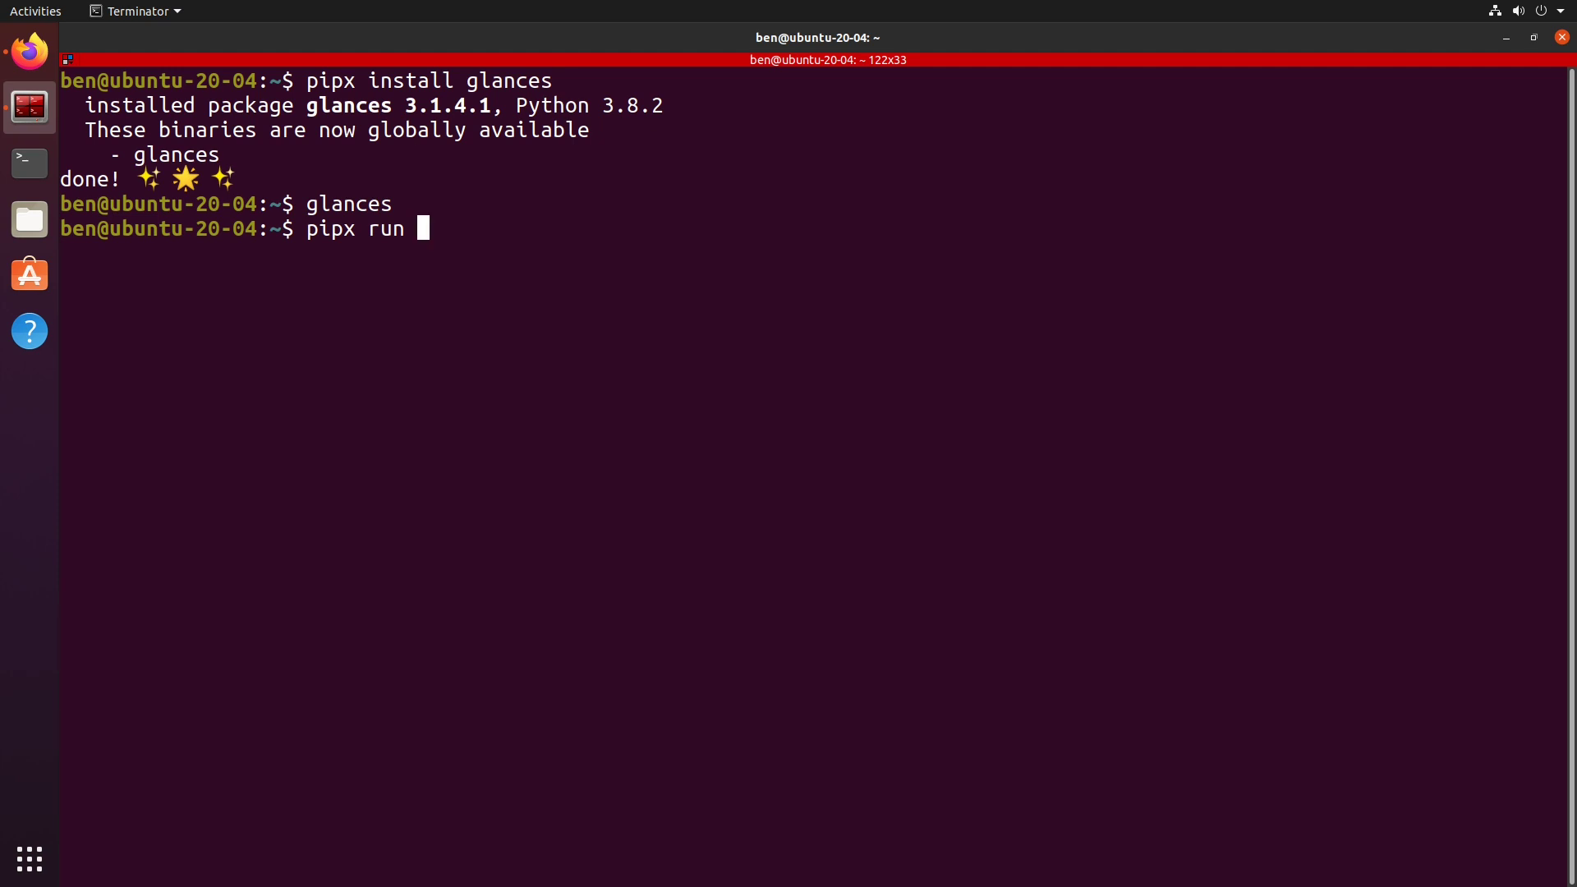
type("p")
type("ycows")
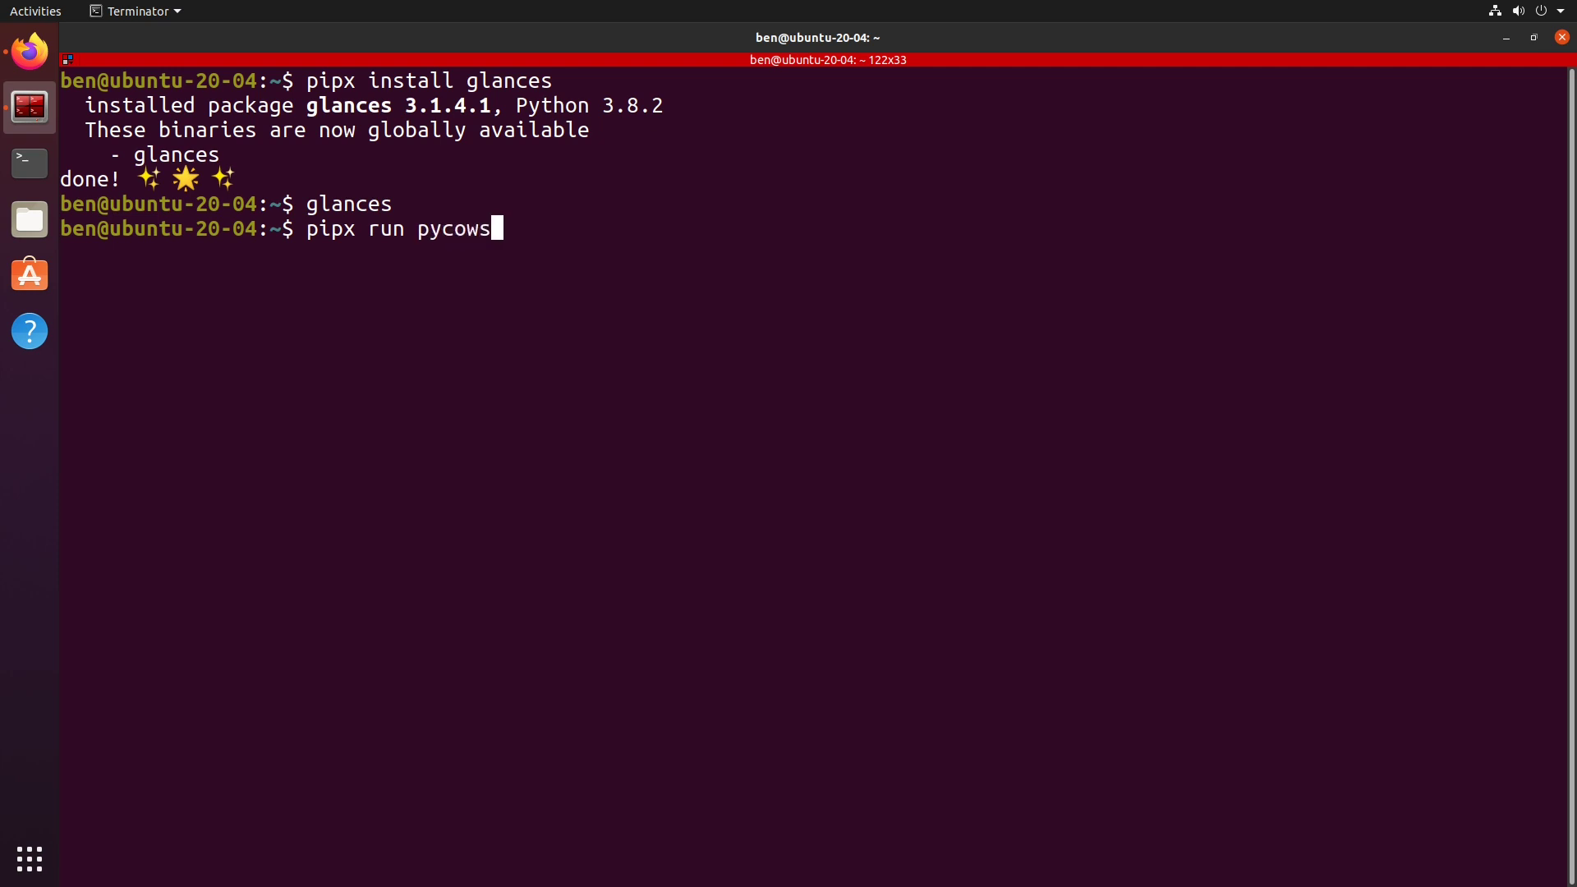
type("ay m")
type("oo")
Step: Run 'pipx run pycowsay moo' to print the ASCII cow saying moo
key("Return")
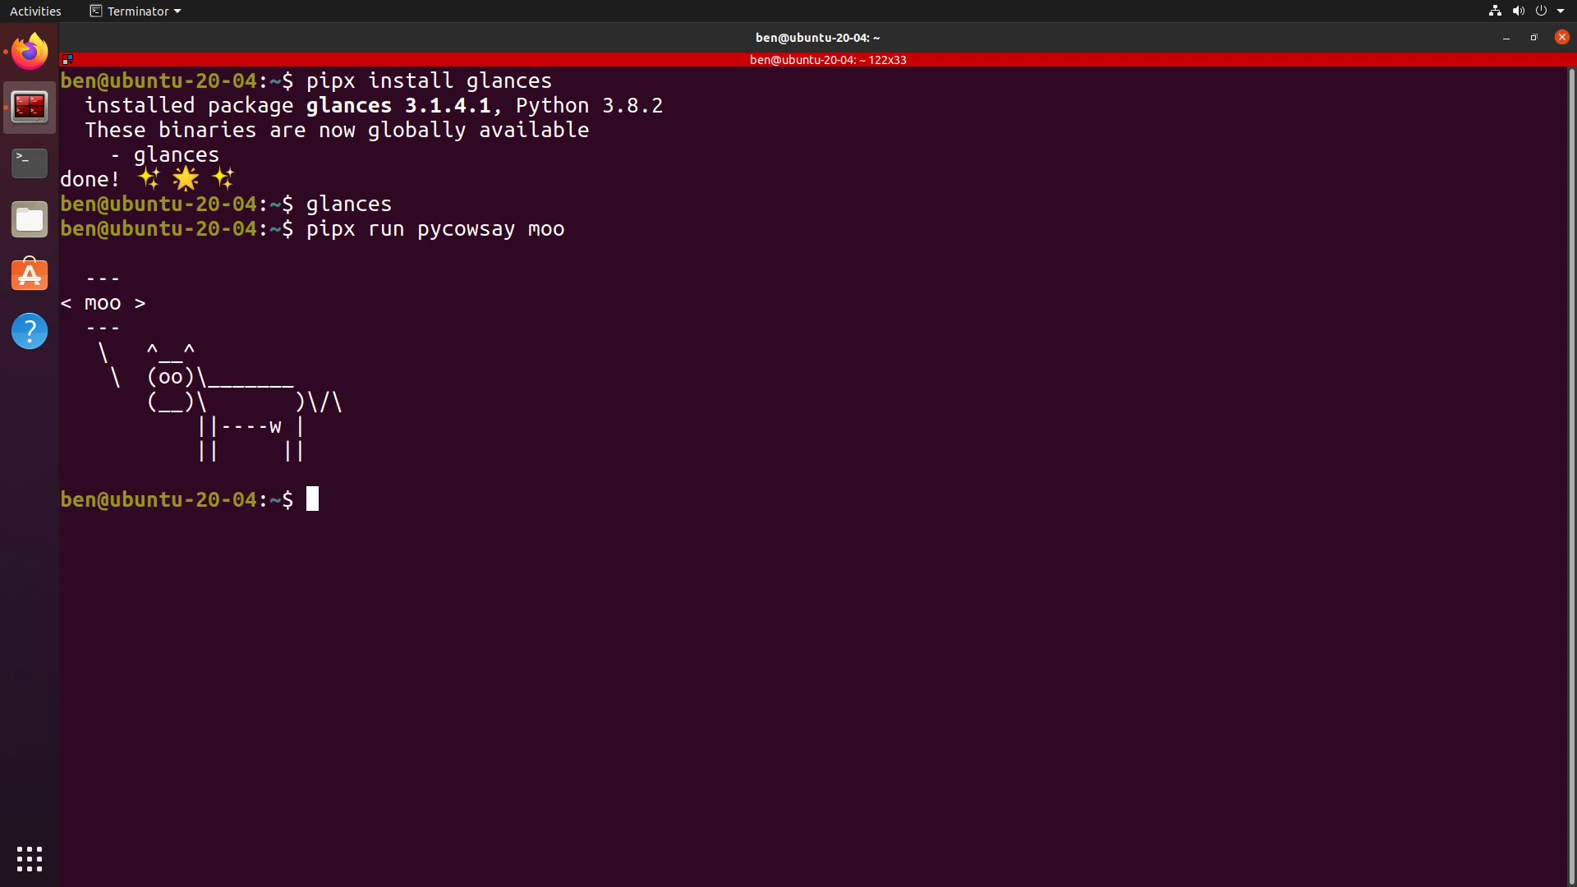